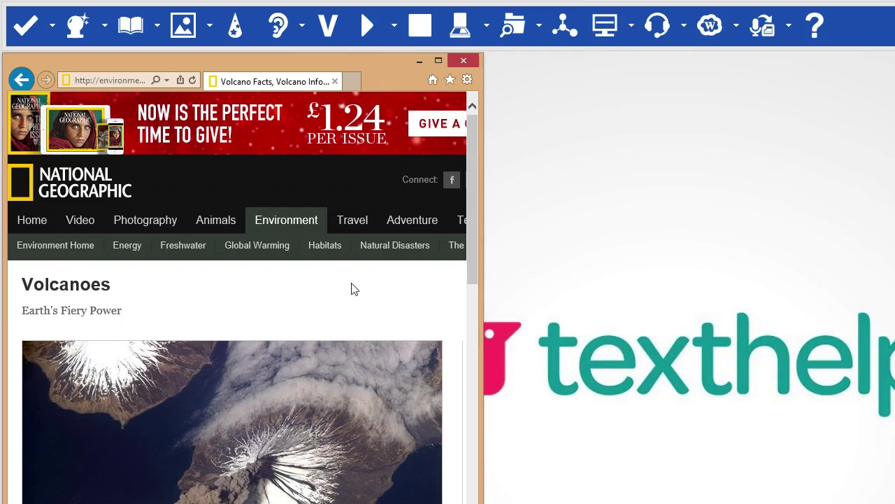
Step: Select the volcano article's 'mountain-like mounds' paragraph and save it to the Fact Folder
{"action": "left_click_drag", "start_coordinate": [468, 257], "coordinate": [461, 359]}
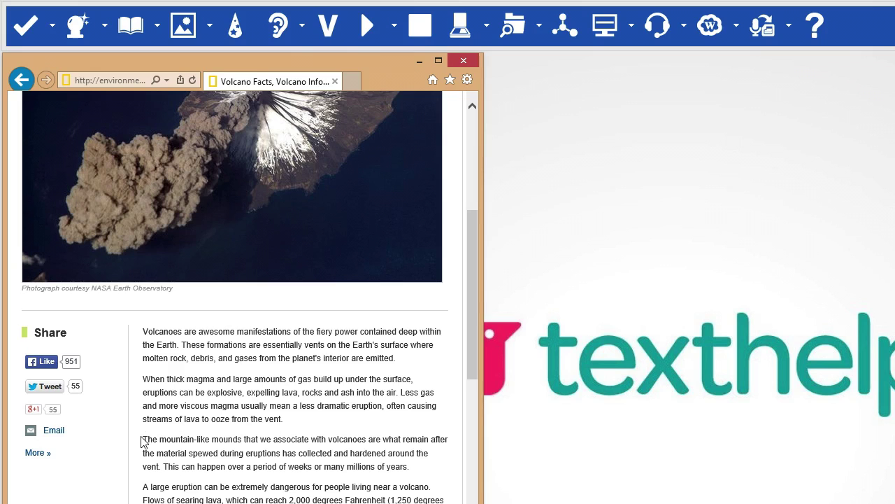
{"action": "left_click_drag", "start_coordinate": [140, 441], "coordinate": [417, 471]}
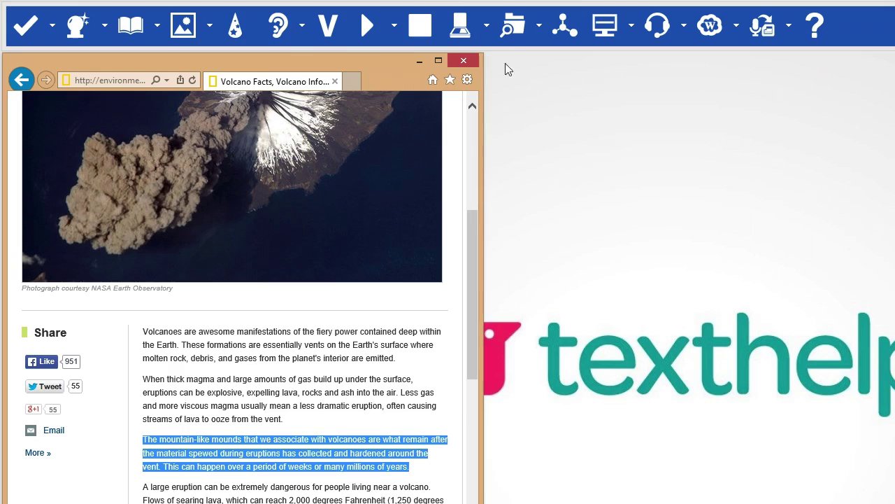
{"action": "left_click", "coordinate": [515, 27]}
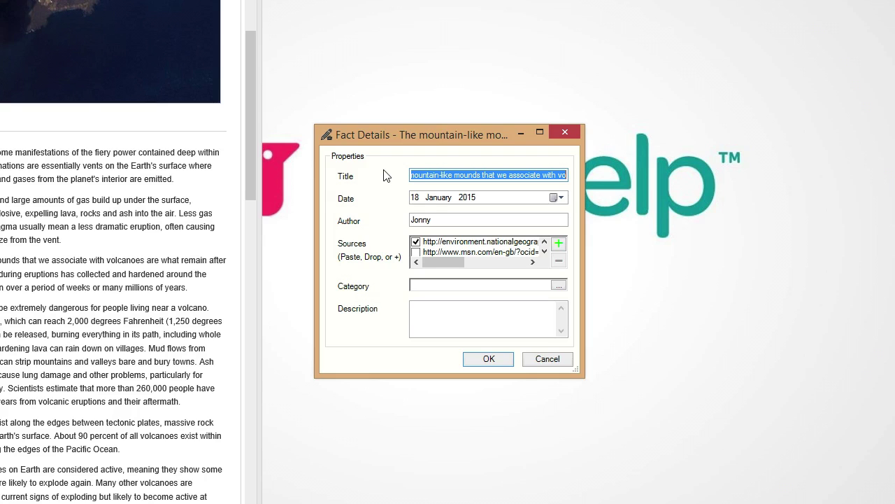
Step: Title the fact 'Volcano' and replace its author with 'National Geographic'
{"action": "type", "text": "Volcano"}
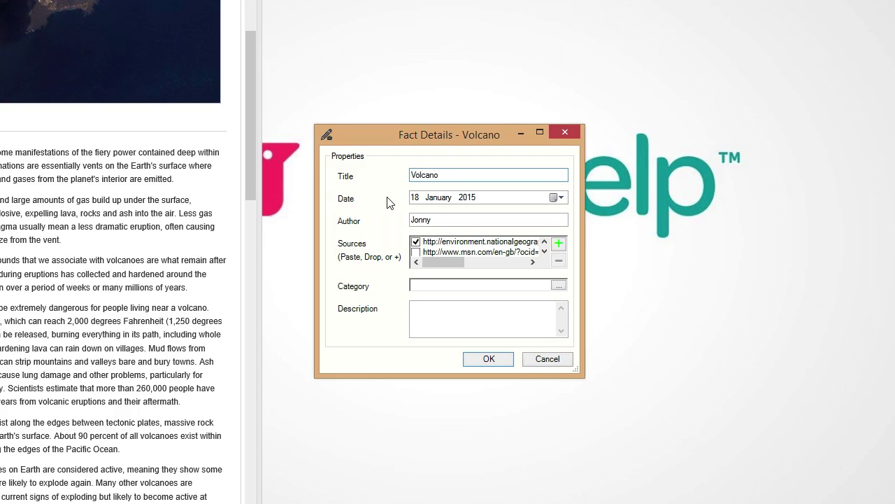
{"action": "double_click", "coordinate": [433, 220]}
{"action": "type", "text": "National Geographic"}
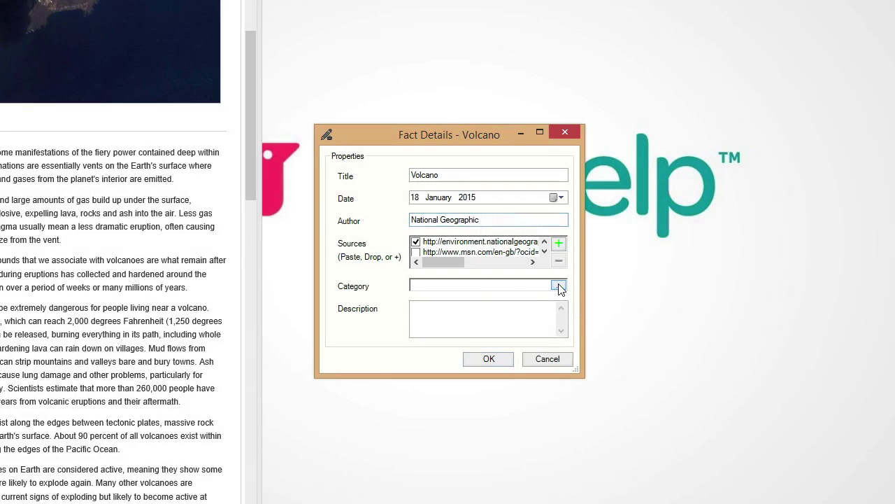
Step: Create a new 'Natural Disasters' category and assign it to the Volcano fact
{"action": "left_click", "coordinate": [558, 286]}
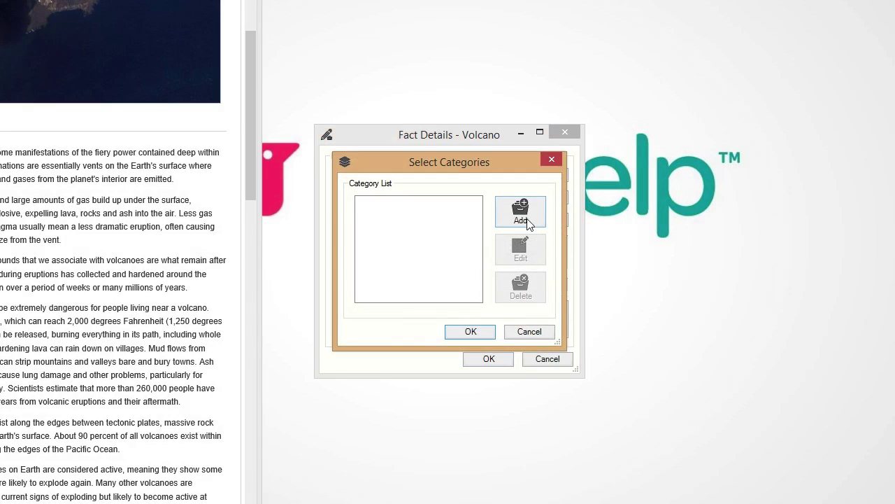
{"action": "left_click", "coordinate": [525, 220]}
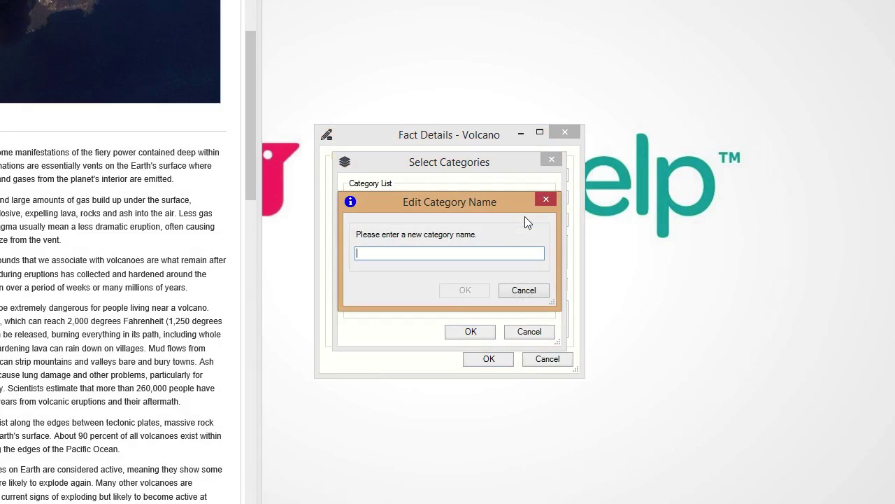
{"action": "type", "text": "Natural Disasters"}
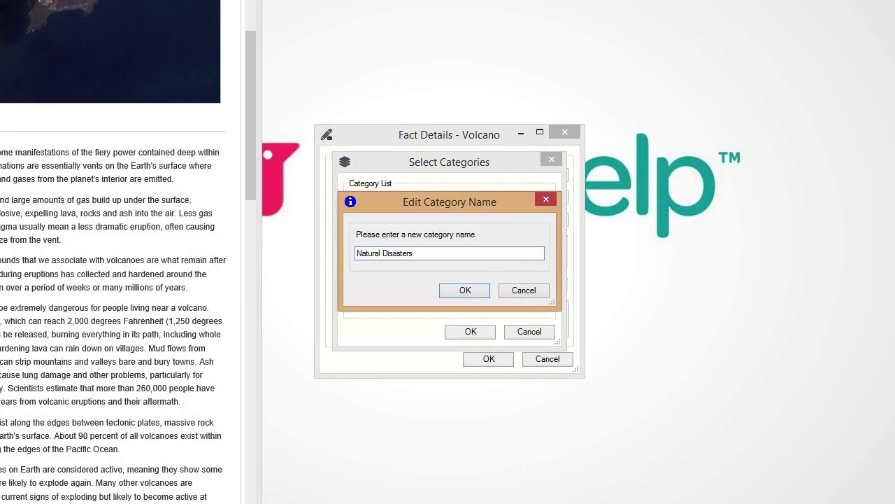
{"action": "left_click", "coordinate": [482, 289]}
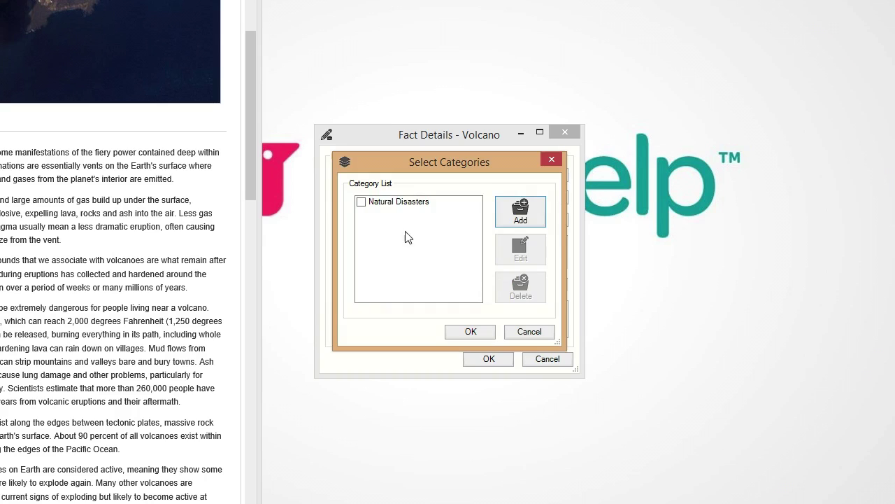
{"action": "left_click", "coordinate": [361, 203]}
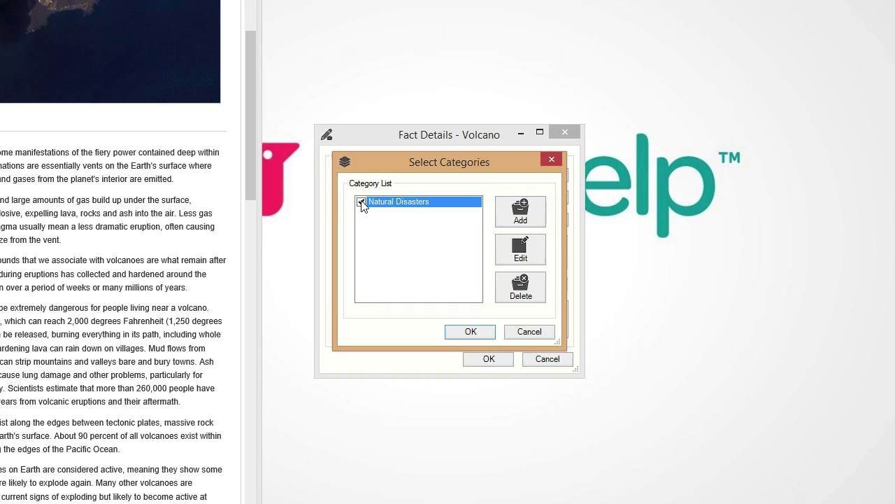
{"action": "left_click", "coordinate": [488, 336]}
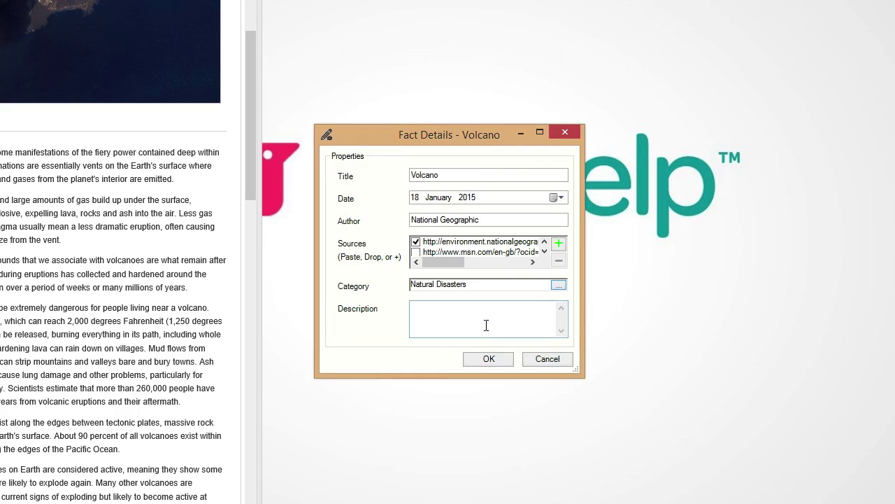
Step: Describe the fact as 'Description of a volcano' and save it
{"action": "left_click", "coordinate": [486, 325]}
{"action": "type", "text": "Description of a volcano"}
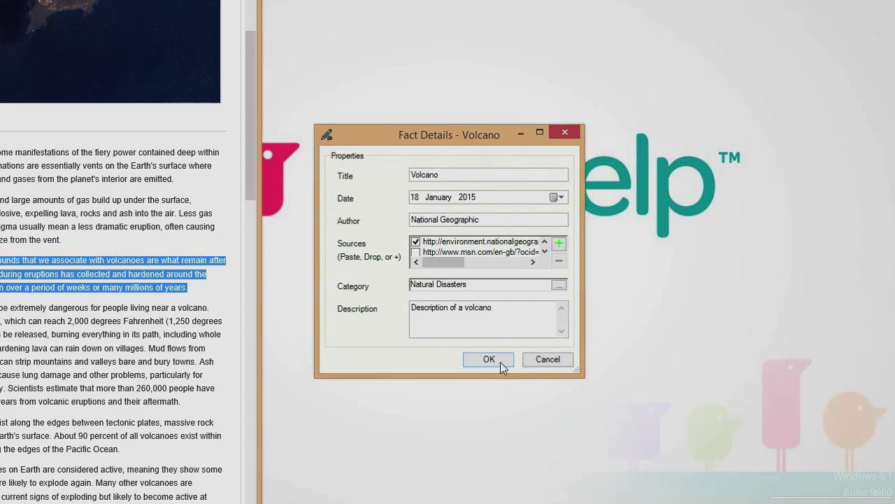
{"action": "left_click", "coordinate": [500, 362]}
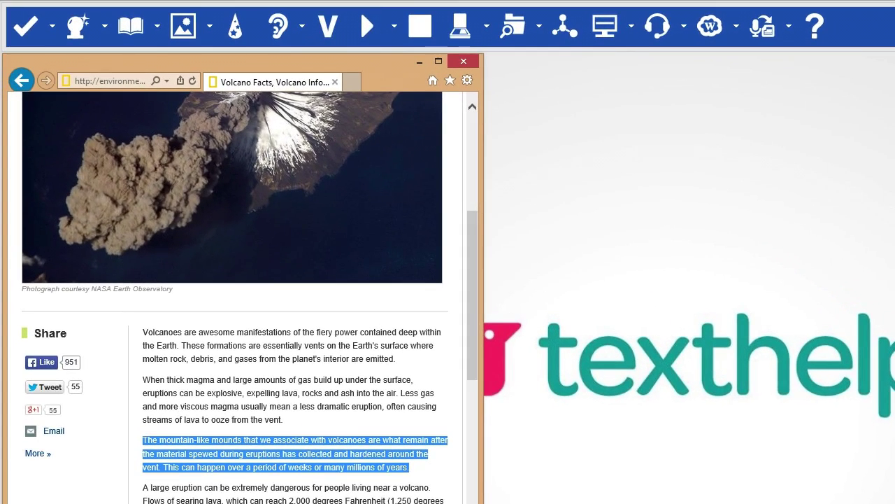
Step: Capture the volcano photo from the web page using Add Web Image
{"action": "left_click", "coordinate": [537, 27]}
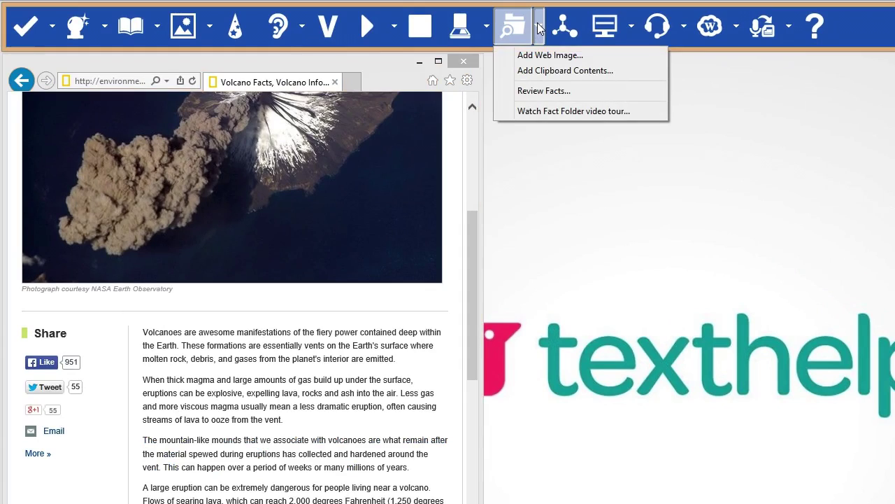
{"action": "left_click", "coordinate": [593, 55]}
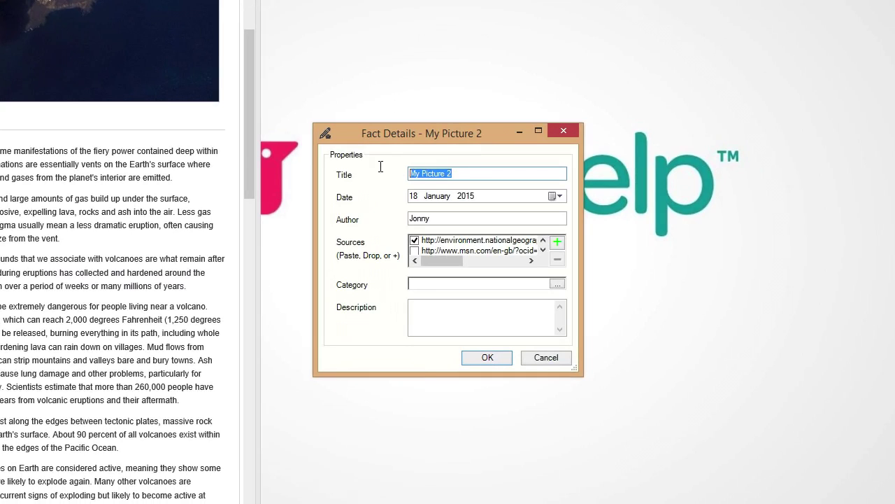
Step: Title the picture fact 'Cleveland volcano', author 'Nasa', in the Natural Disasters category
{"action": "type", "text": "Cleveland volcano"}
{"action": "double_click", "coordinate": [434, 218]}
{"action": "type", "text": "Nasa"}
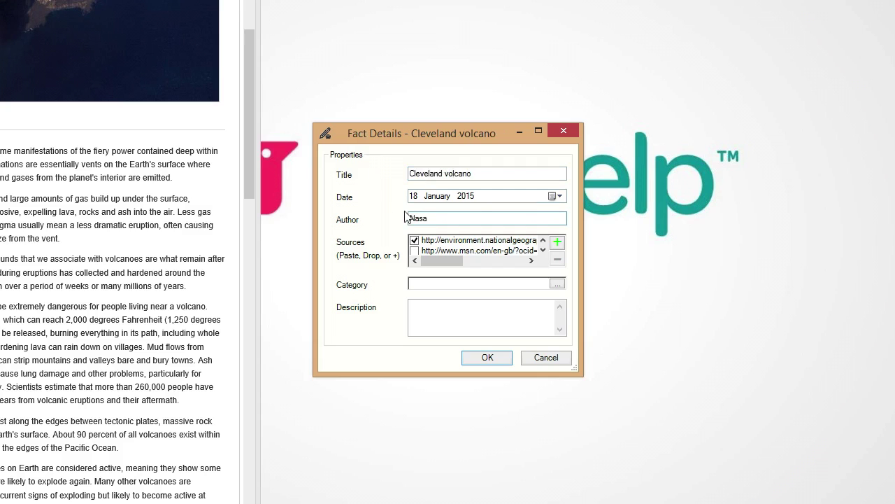
{"action": "left_click", "coordinate": [557, 283]}
{"action": "left_click", "coordinate": [360, 201]}
{"action": "left_click", "coordinate": [470, 330]}
Step: Describe it as 'Picture of Cleveland volcano' and save the fact
{"action": "left_click", "coordinate": [485, 310]}
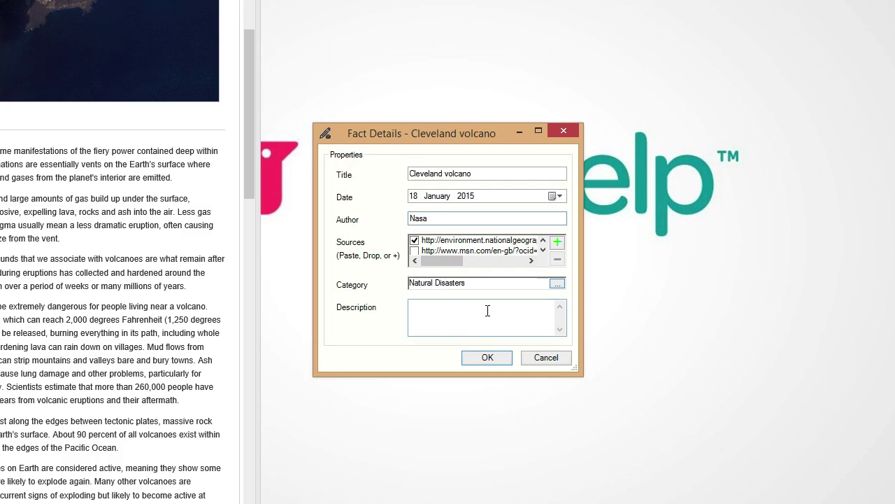
{"action": "type", "text": "Picture of Cleveland volcano"}
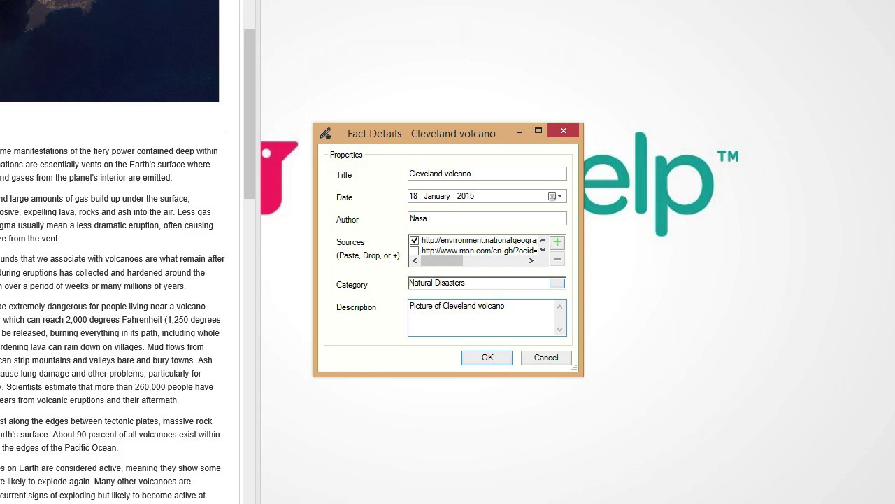
{"action": "left_click", "coordinate": [489, 357]}
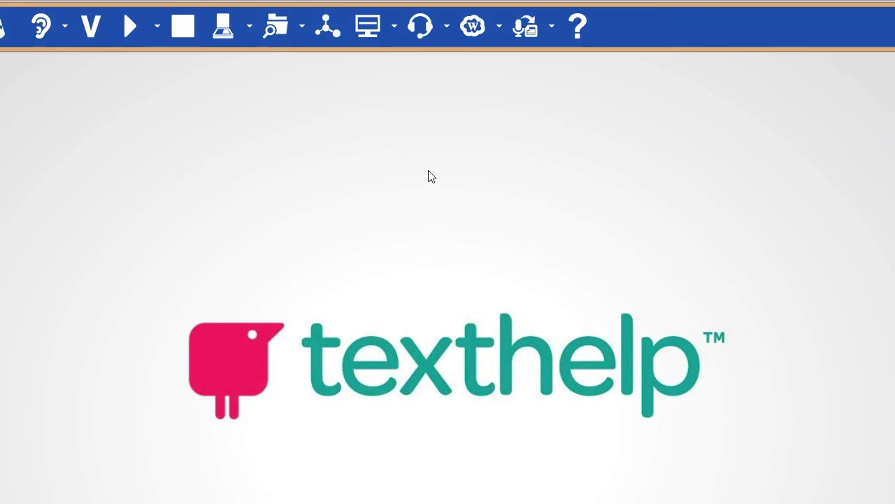
Step: Open Review Facts, then move the Fact Folder window up and enlarge it
{"action": "left_click", "coordinate": [303, 27]}
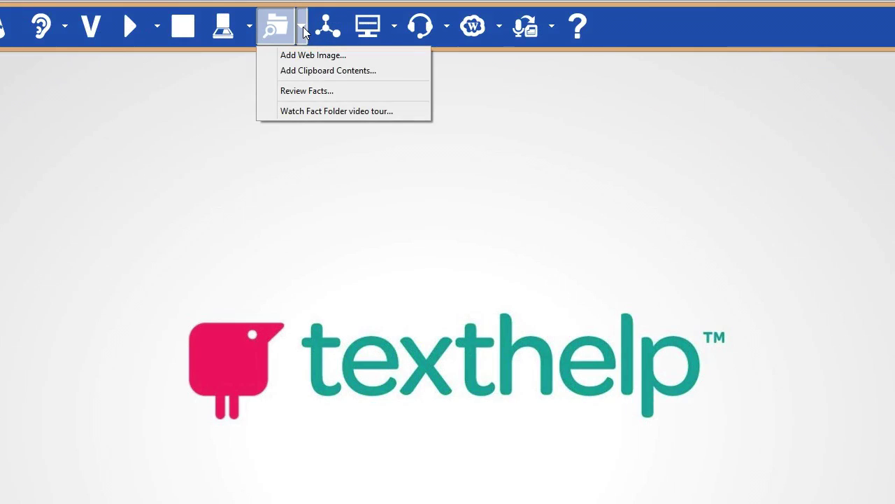
{"action": "left_click", "coordinate": [370, 91]}
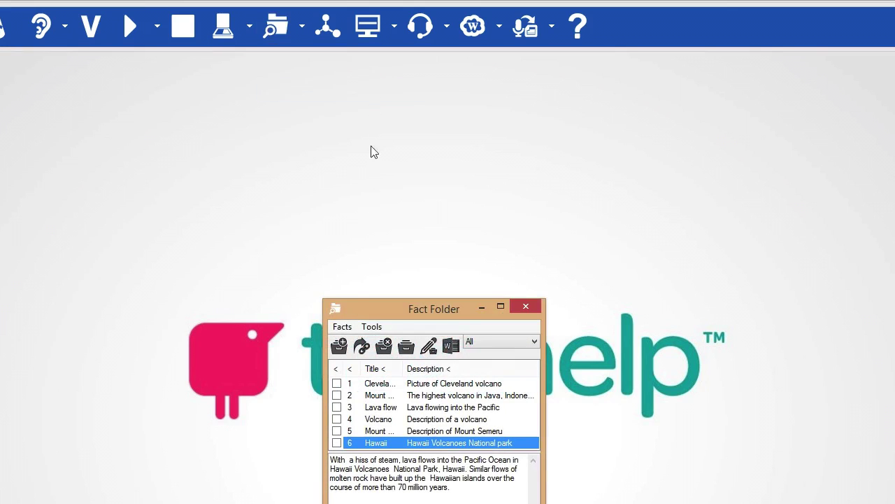
{"action": "left_click_drag", "start_coordinate": [375, 308], "coordinate": [256, 183]}
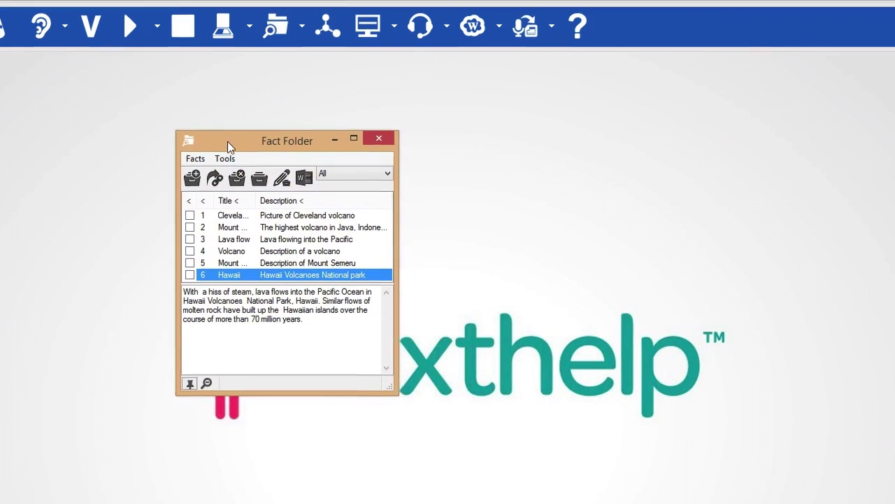
{"action": "left_click_drag", "start_coordinate": [420, 343], "coordinate": [629, 470]}
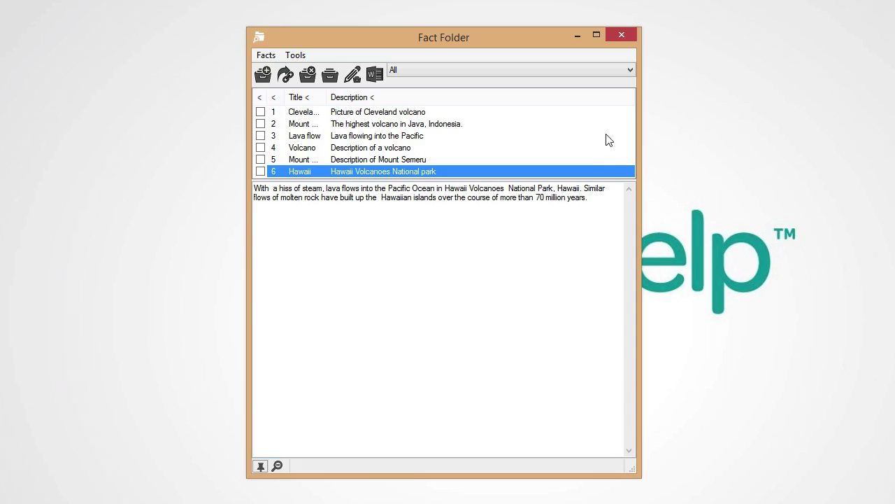
Step: Filter to Natural Disasters and preview the Java, Lava flow and Volcano facts
{"action": "left_click", "coordinate": [610, 70]}
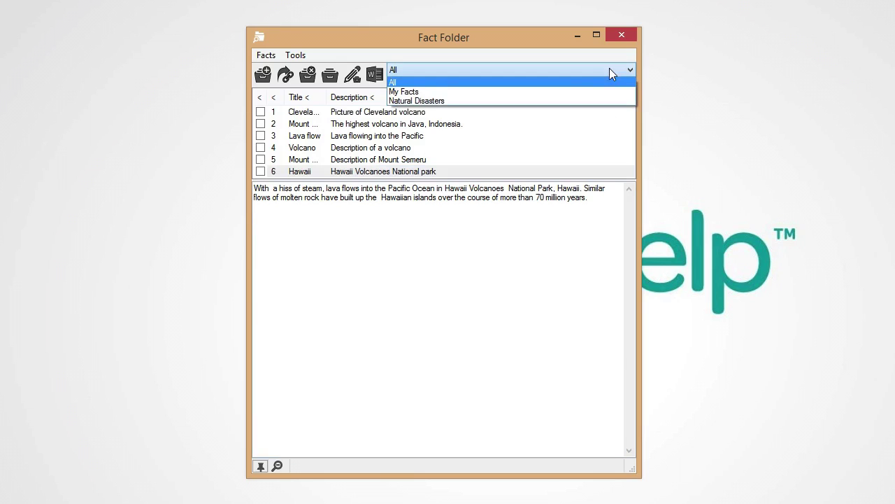
{"action": "left_click", "coordinate": [467, 101]}
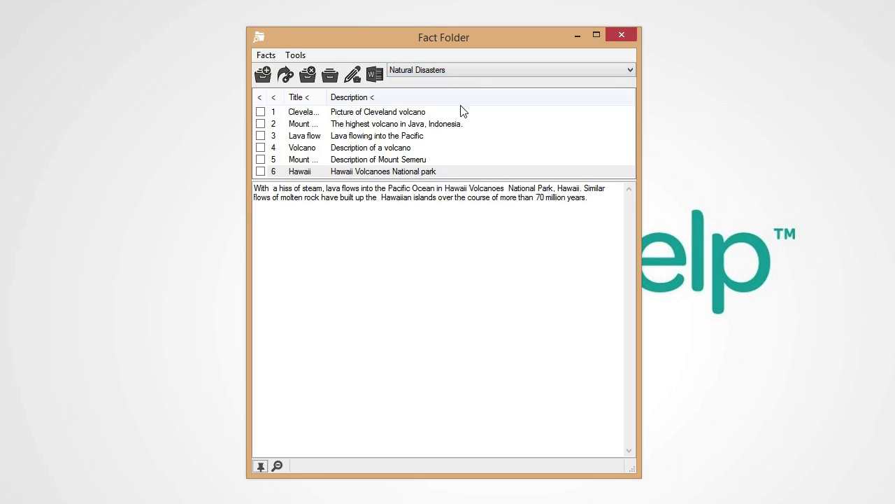
{"action": "left_click", "coordinate": [450, 126]}
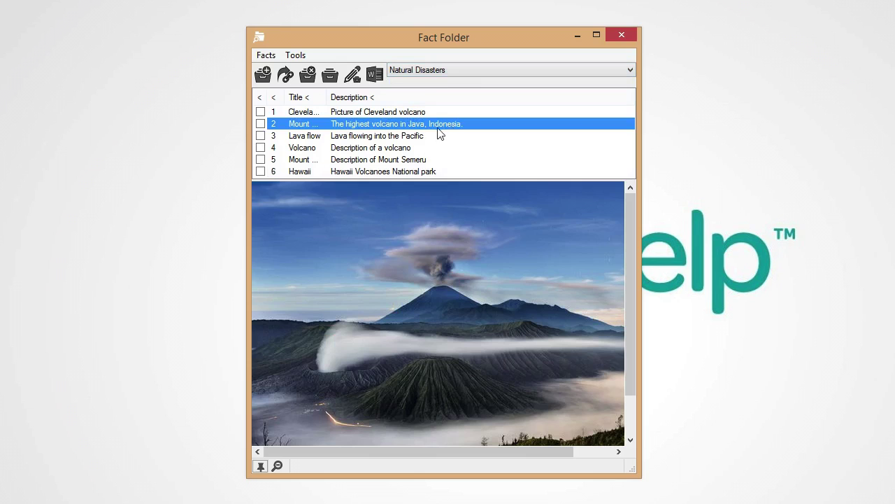
{"action": "left_click", "coordinate": [419, 139]}
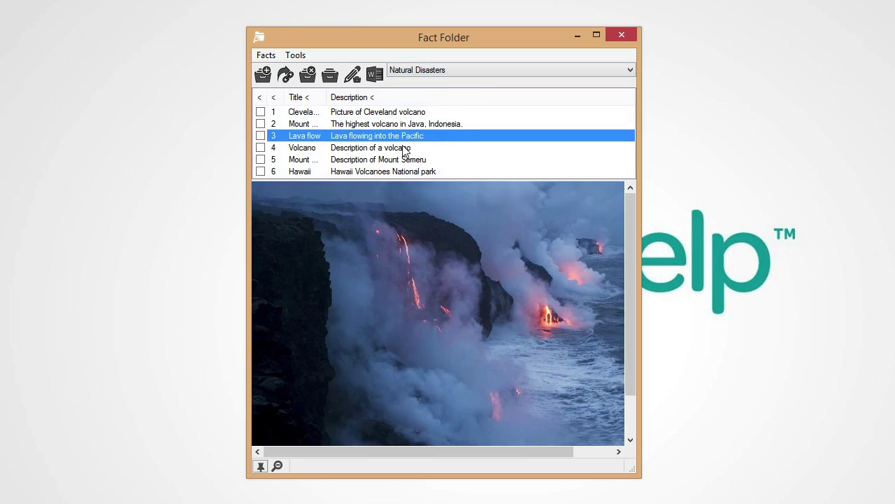
{"action": "left_click", "coordinate": [402, 150]}
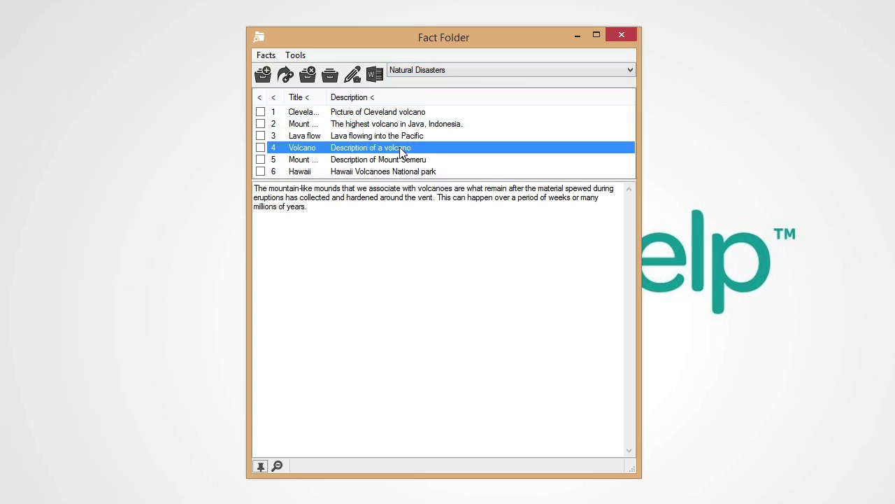
Step: Append 'Hawaii has many volcanoes' to the Volcano fact's content and save it
{"action": "left_click", "coordinate": [330, 74]}
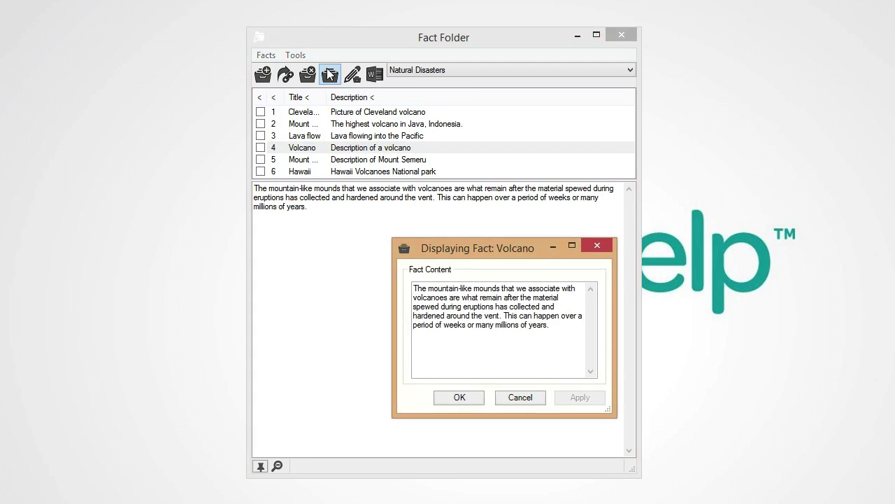
{"action": "left_click", "coordinate": [556, 326]}
{"action": "type", "text": "Hawaii has many volcanoes"}
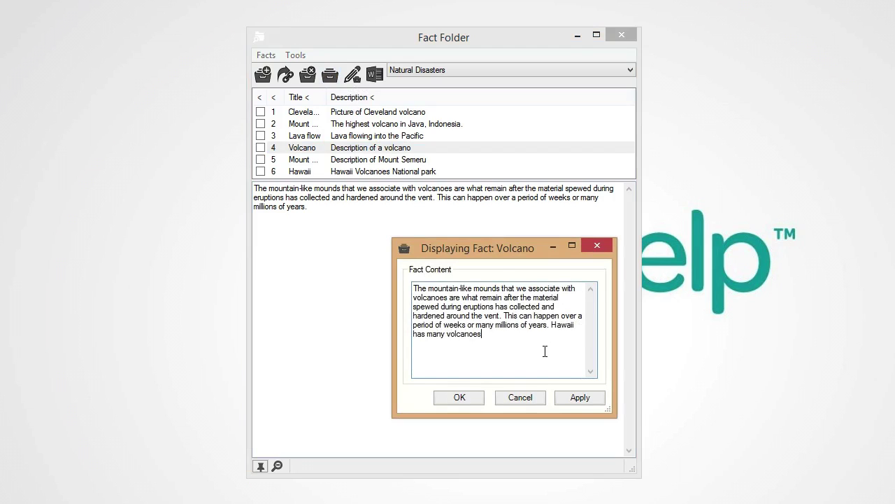
{"action": "left_click", "coordinate": [475, 397]}
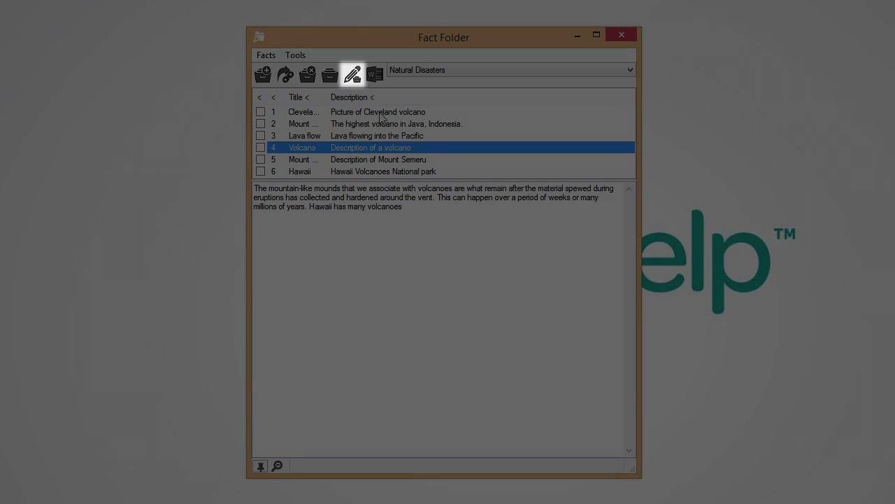
Step: Append 'from space' to the Cleveland volcano fact's description
{"action": "left_click", "coordinate": [352, 116]}
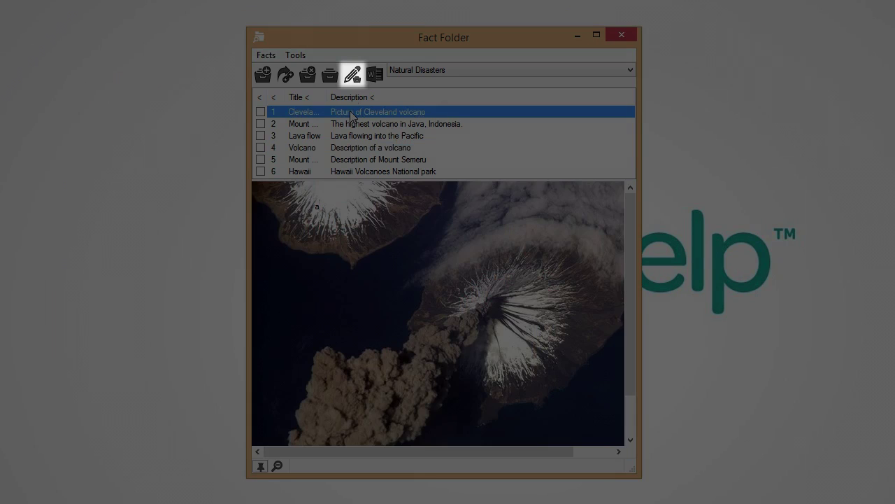
{"action": "left_click", "coordinate": [352, 75]}
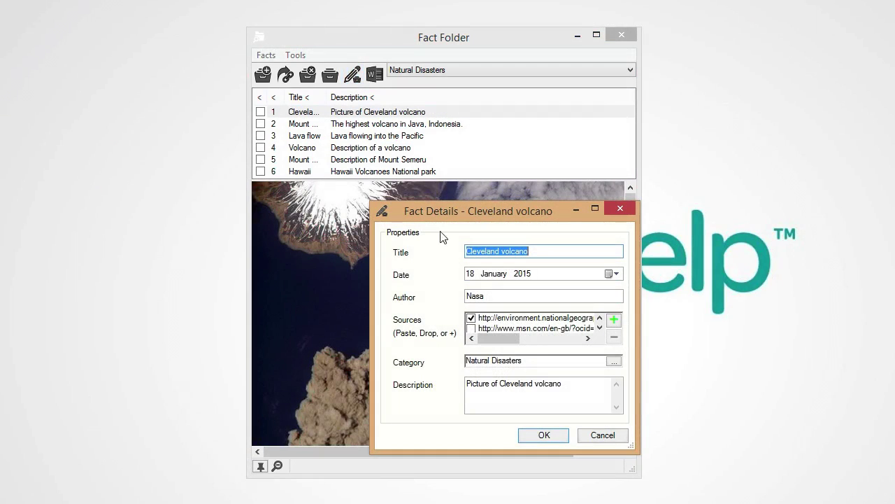
{"action": "left_click", "coordinate": [575, 384]}
{"action": "type", "text": "from space"}
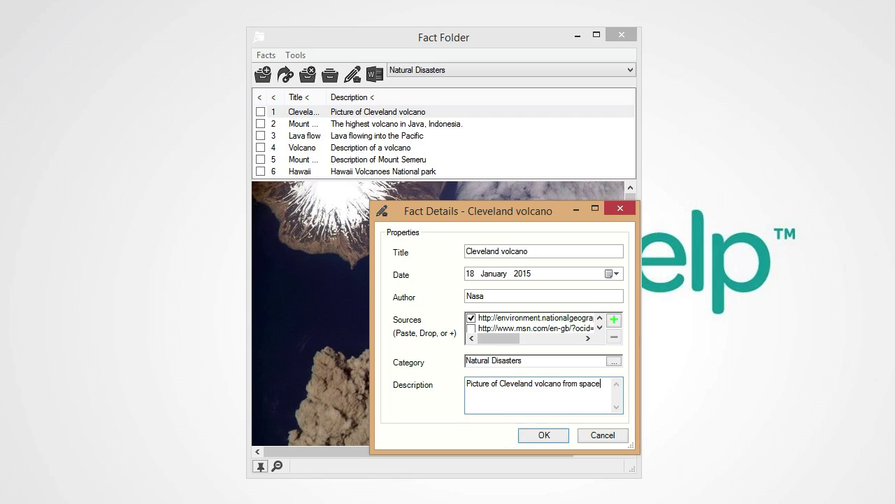
{"action": "left_click", "coordinate": [539, 438]}
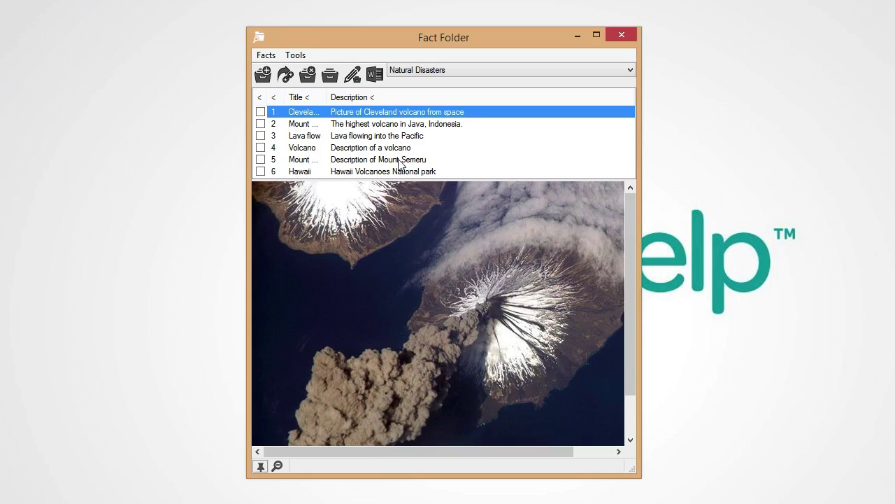
Step: Delete the Hawaii fact from the Fact Folder
{"action": "left_click", "coordinate": [381, 173]}
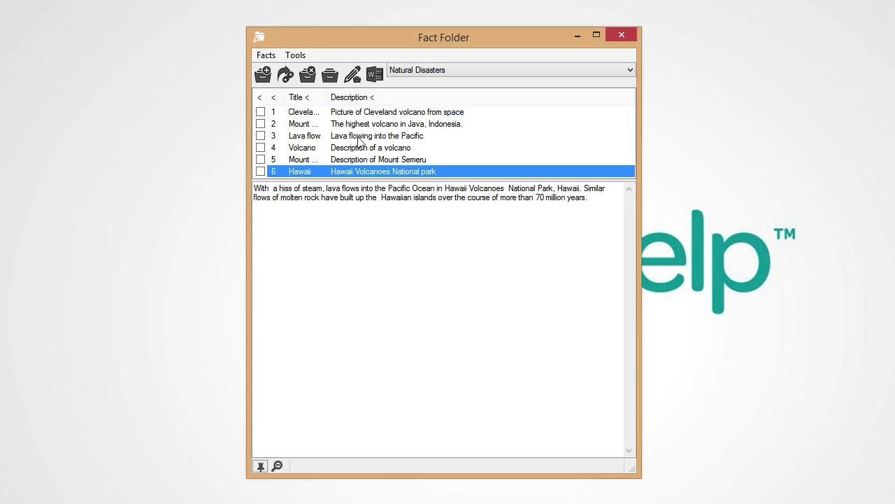
{"action": "left_click", "coordinate": [310, 75]}
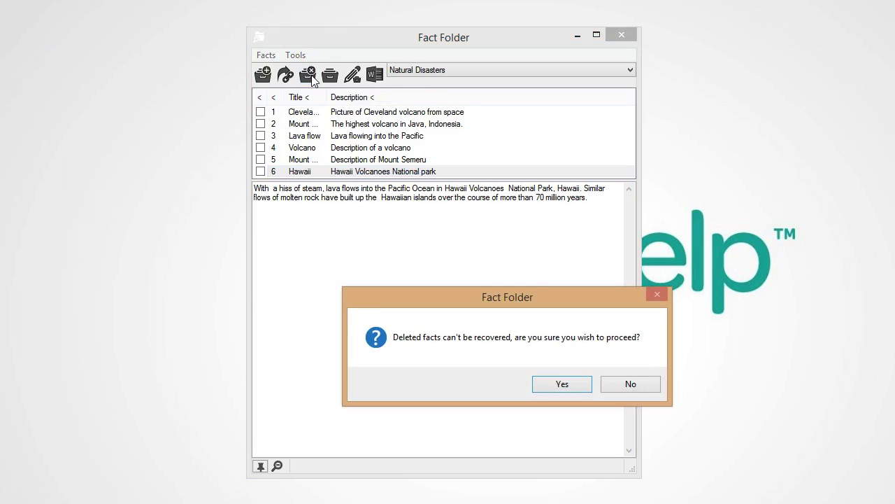
{"action": "left_click", "coordinate": [569, 383]}
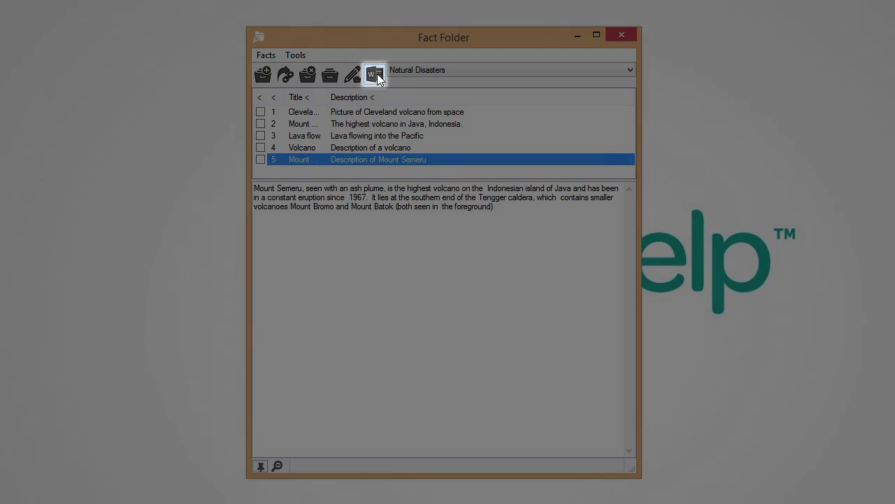
Step: Export the Natural Disasters facts to Word with a Harvard bibliography, then move the Fact Folder window aside
{"action": "left_click", "coordinate": [375, 74]}
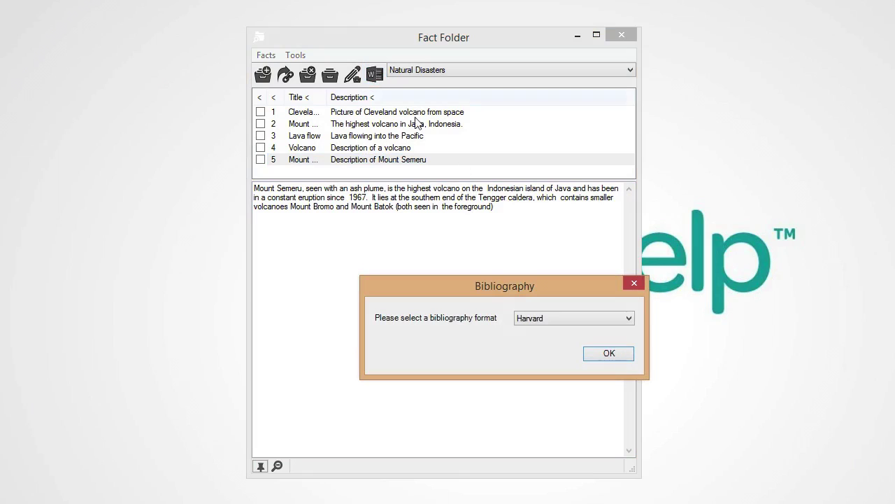
{"action": "left_click", "coordinate": [611, 318]}
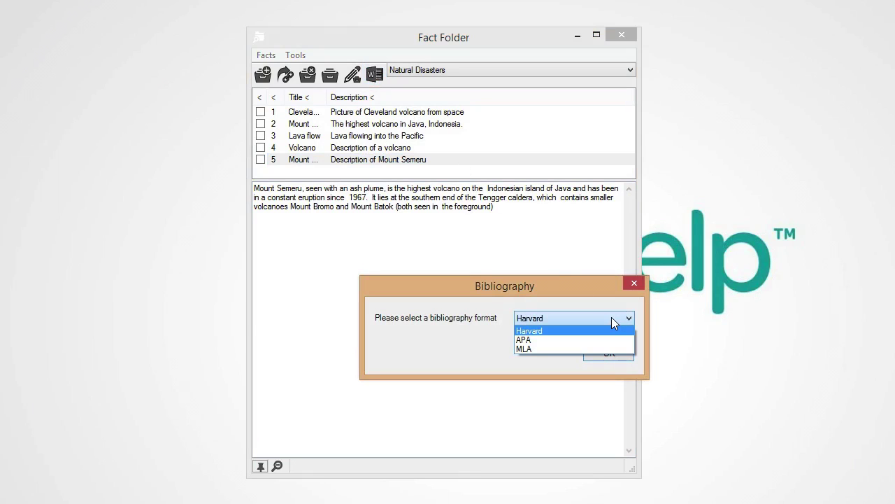
{"action": "left_click", "coordinate": [611, 317]}
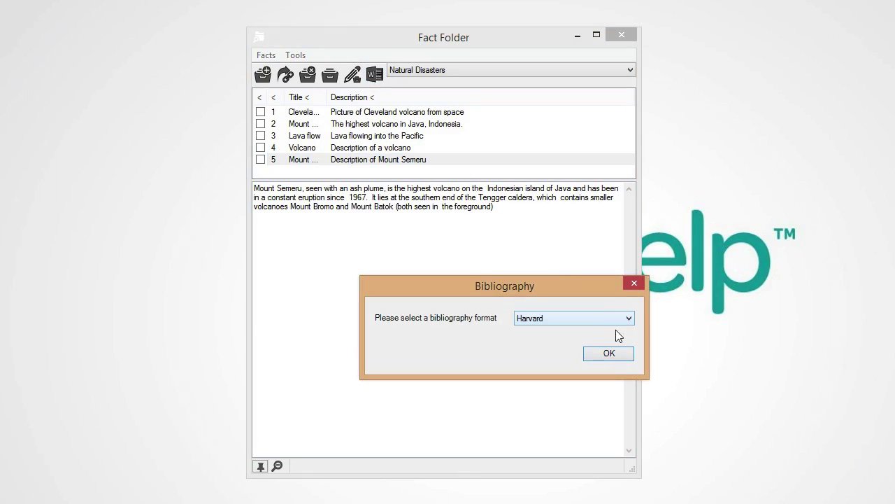
{"action": "left_click", "coordinate": [626, 354]}
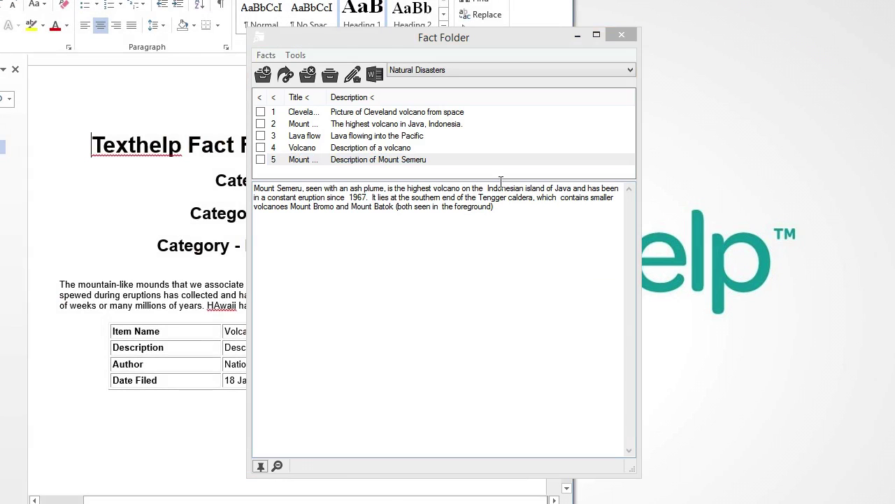
{"action": "left_click_drag", "start_coordinate": [302, 36], "coordinate": [654, 45]}
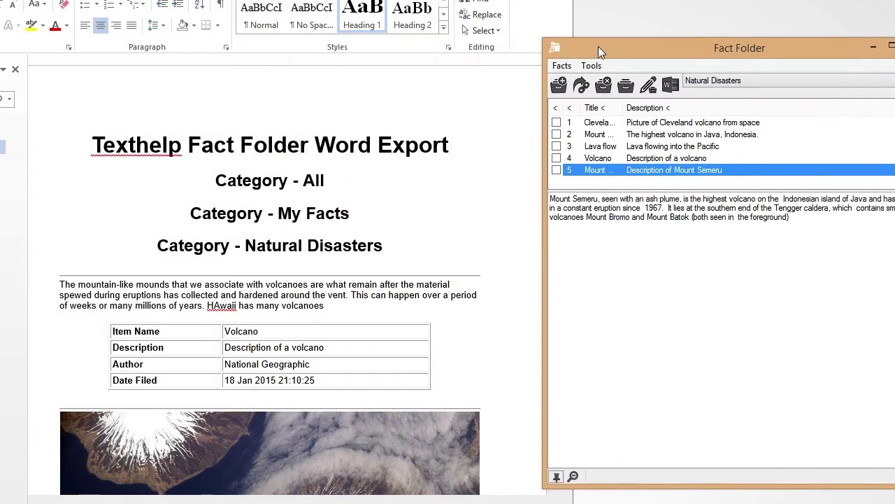
{"action": "left_click_drag", "start_coordinate": [566, 106], "coordinate": [580, 379]}
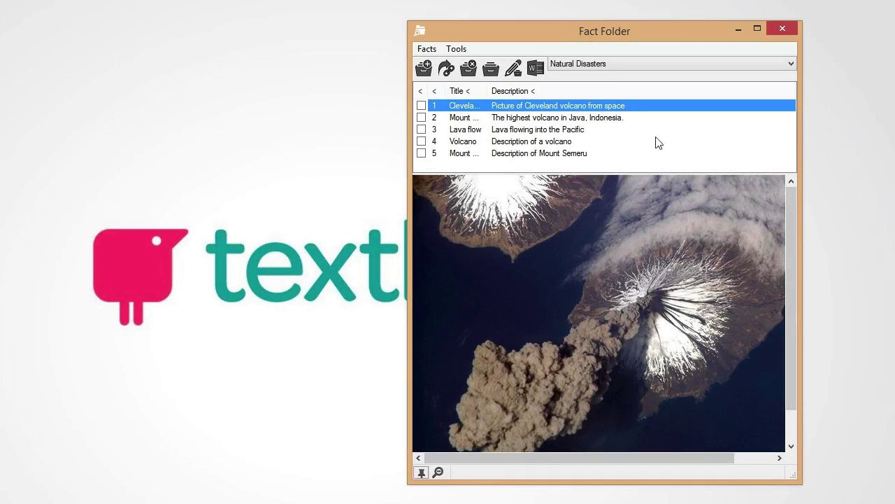
Step: Tick the Cleveland volcano and Lava flow facts and export them to Word in MLA format
{"action": "left_click", "coordinate": [421, 106]}
{"action": "left_click", "coordinate": [422, 130]}
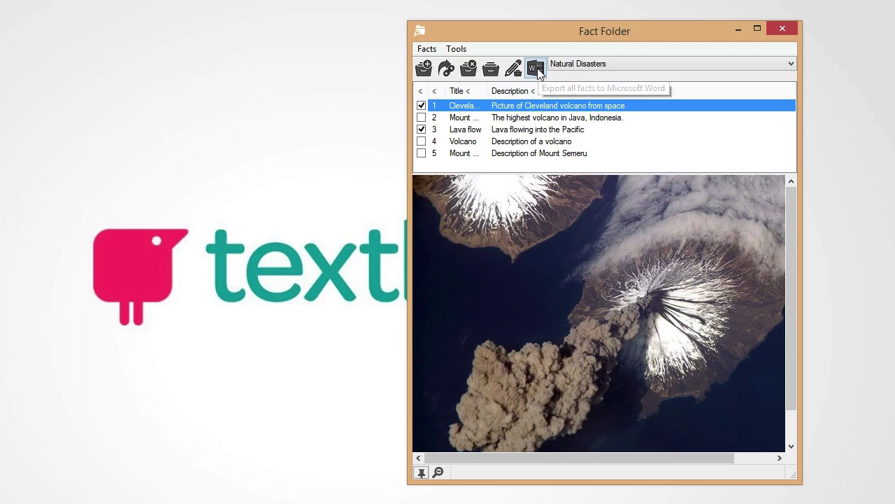
{"action": "left_click", "coordinate": [536, 68]}
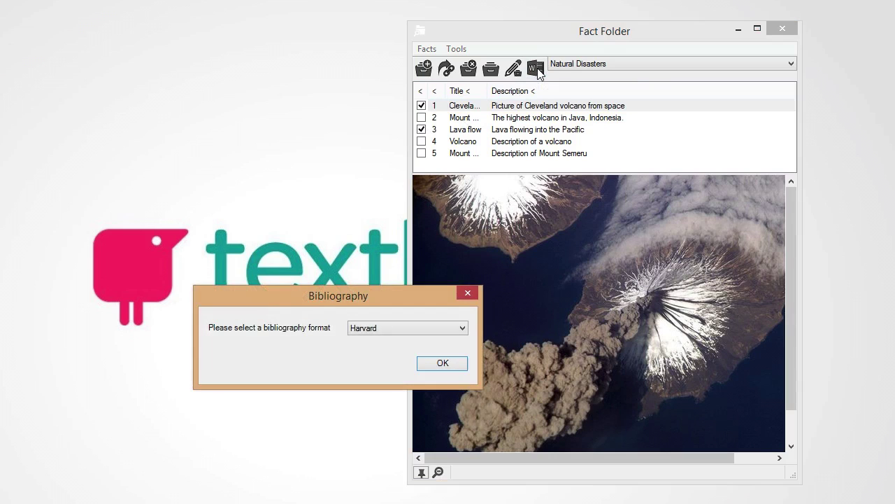
{"action": "left_click", "coordinate": [461, 329]}
{"action": "left_click", "coordinate": [448, 356]}
{"action": "left_click", "coordinate": [460, 362]}
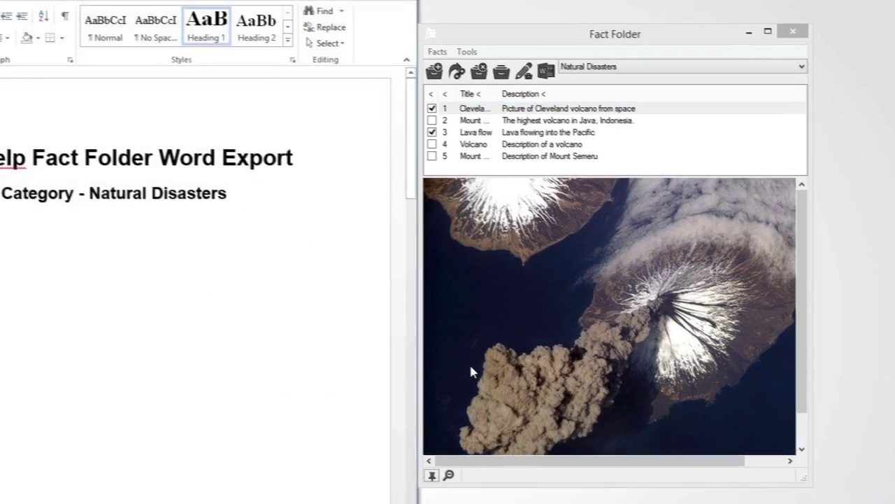